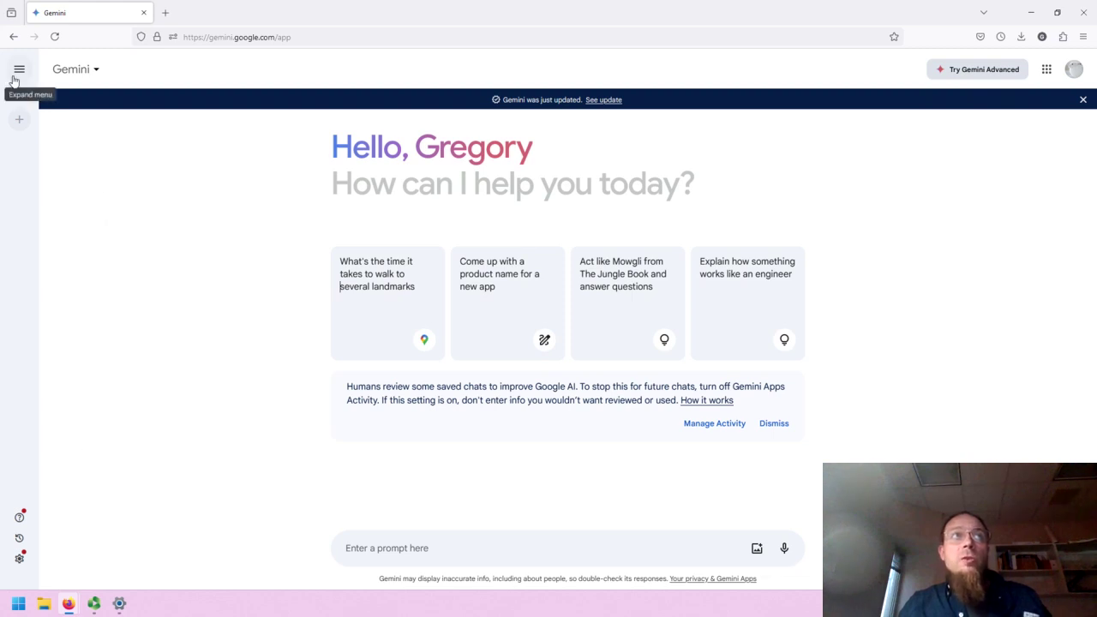
Look over the recent chats, settings and location entries, and the available Gemini model versions
left_click(19, 72)
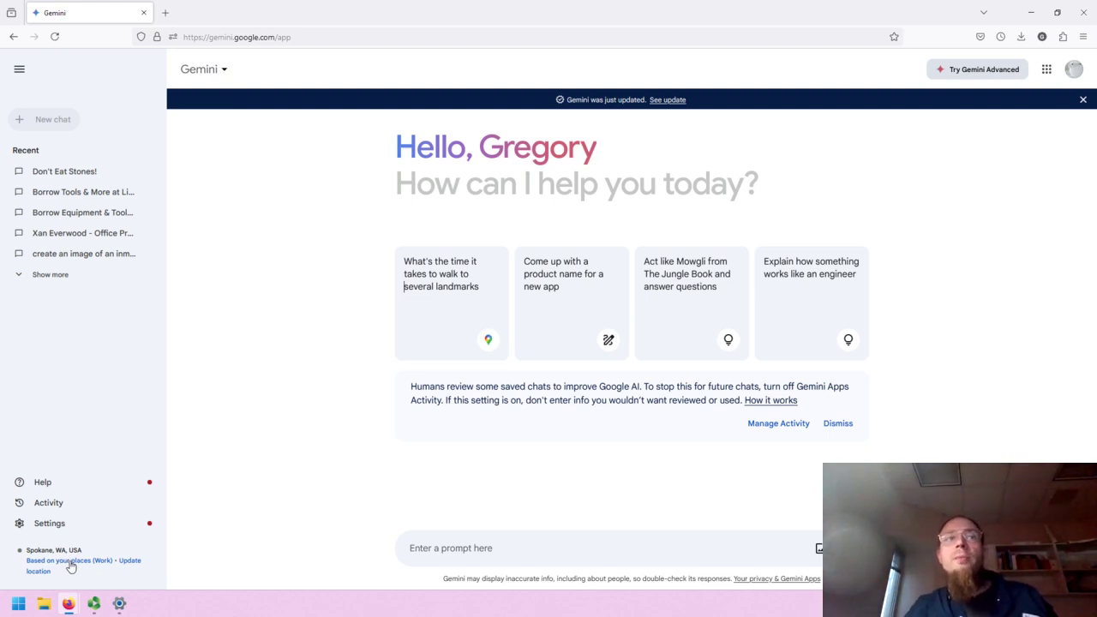
left_click(19, 70)
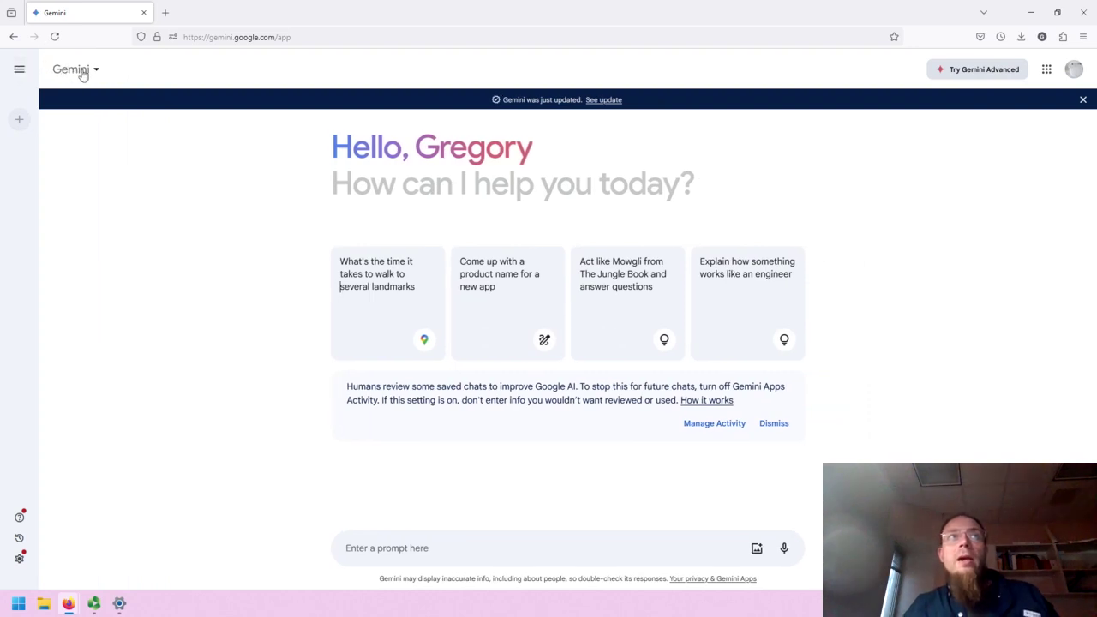
left_click(86, 72)
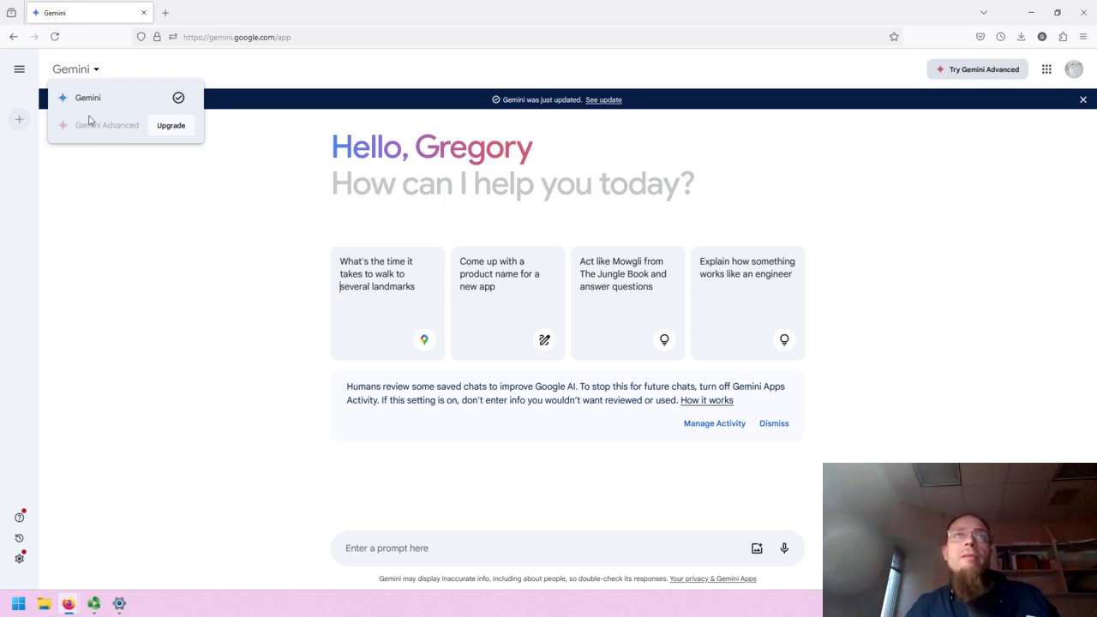
left_click(142, 221)
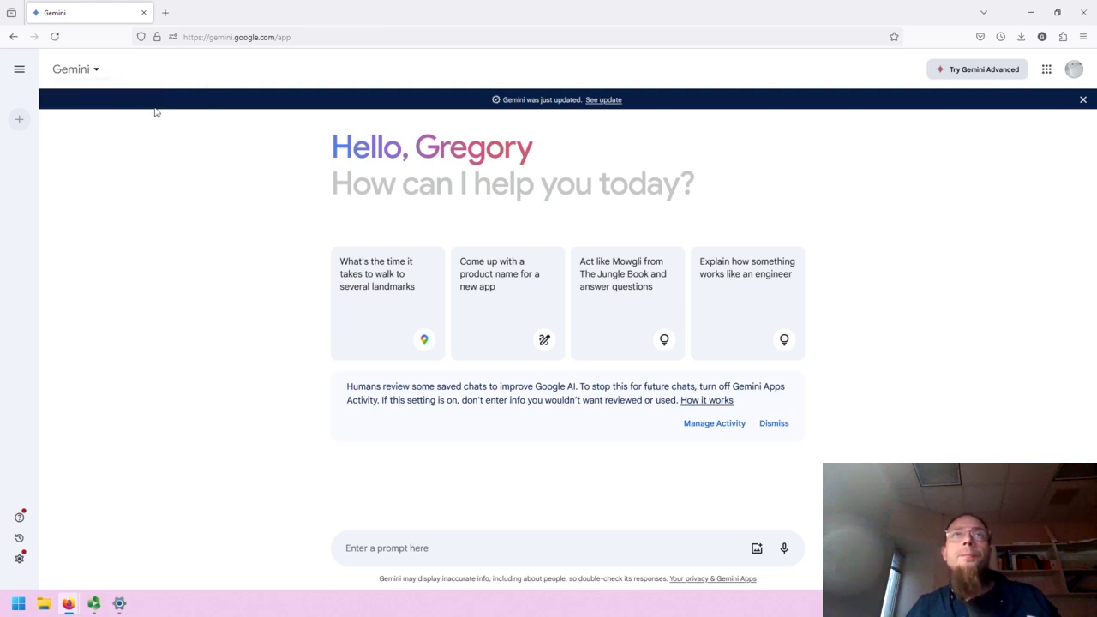
View the Gemini release updates and the Gemini Advanced plan offer, closing each page after viewing
left_click(603, 99)
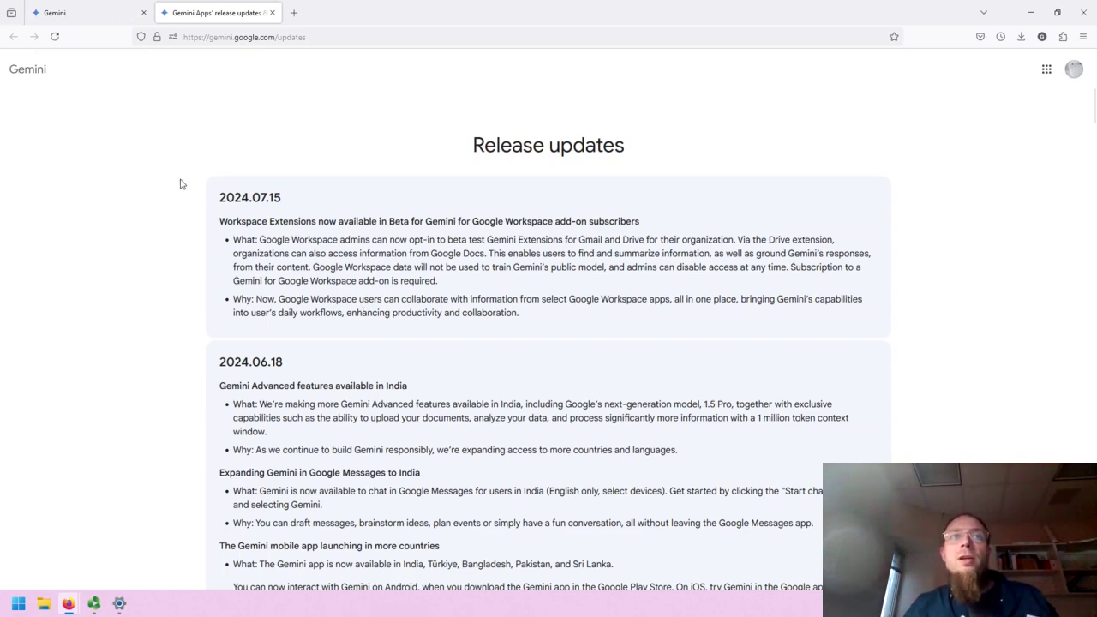
scroll(184, 186, "down", 2)
scroll(185, 186, "up", 2)
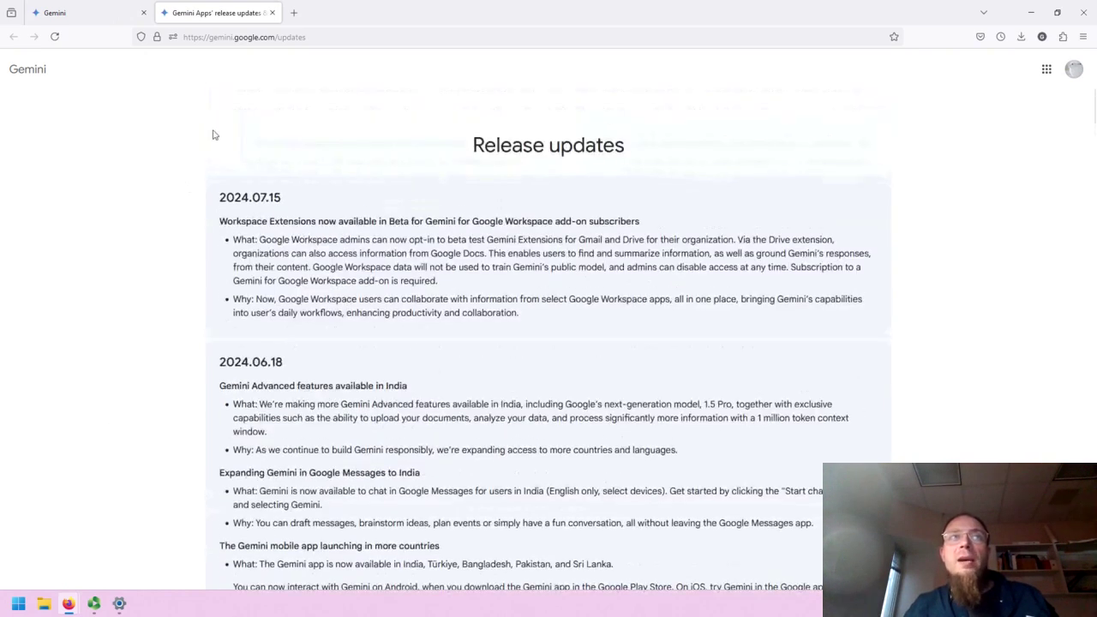
left_click(273, 12)
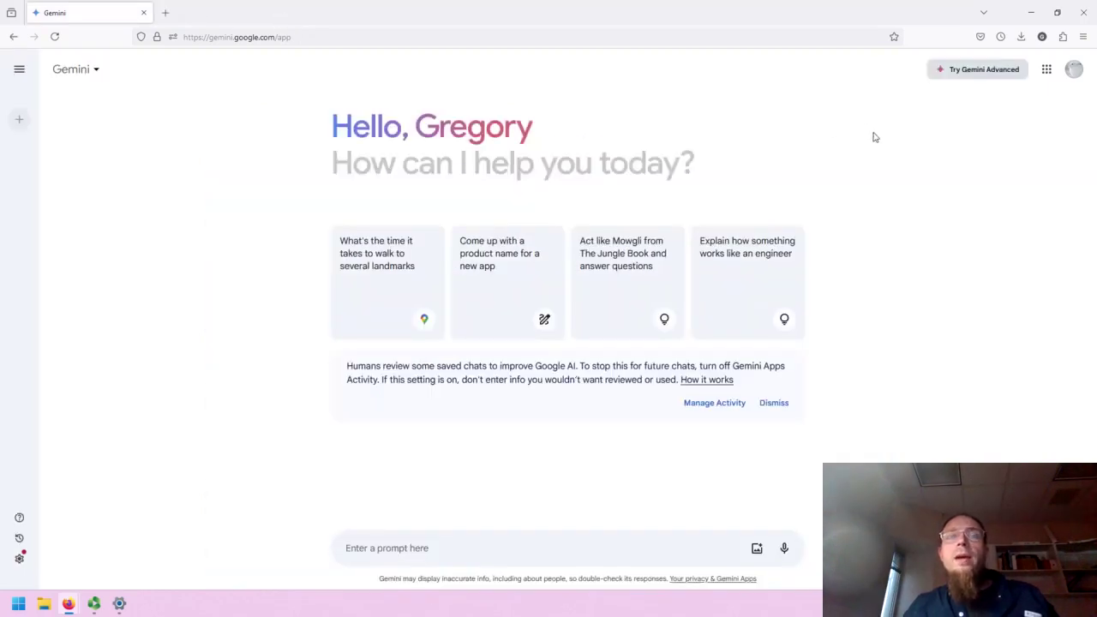
left_click(994, 72)
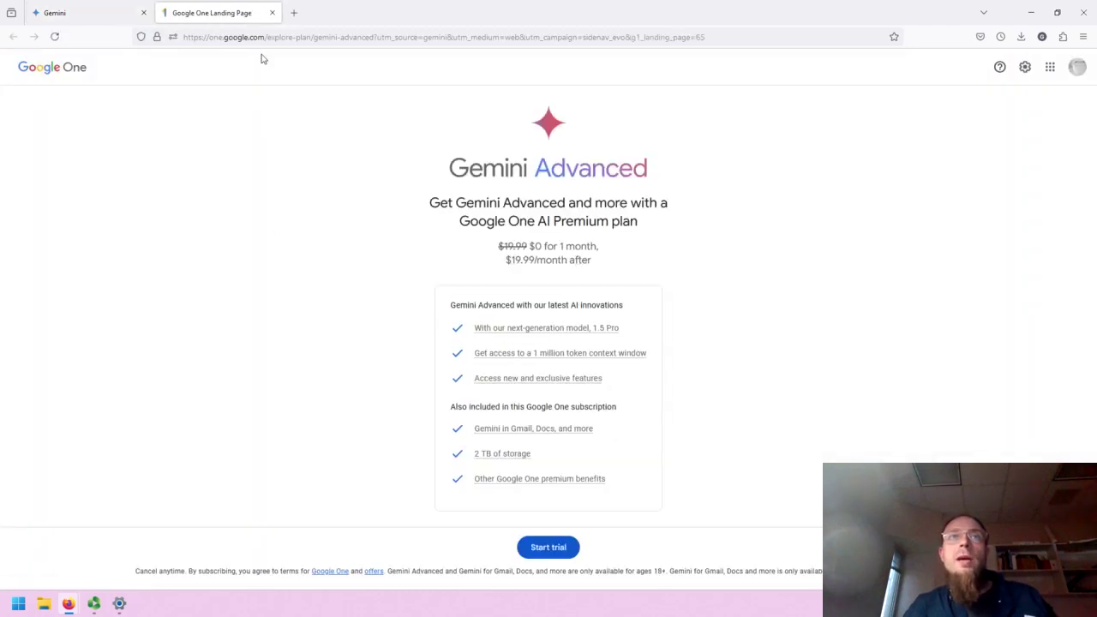
left_click(270, 12)
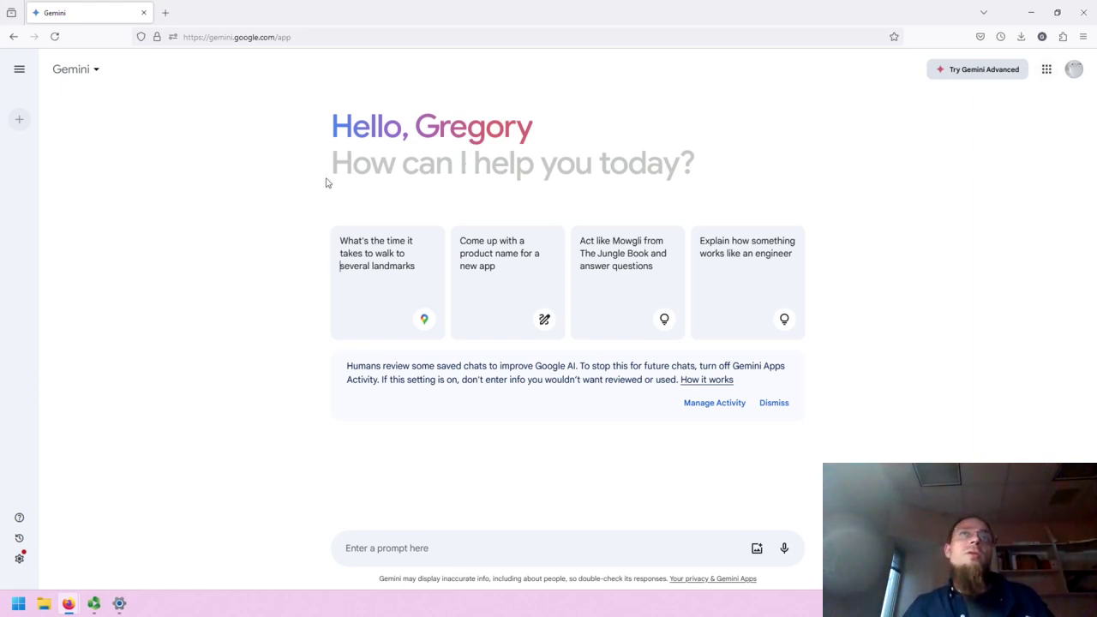
Dismiss the notice about human review of saved chats on the start page
left_click_drag(338, 120, 564, 122)
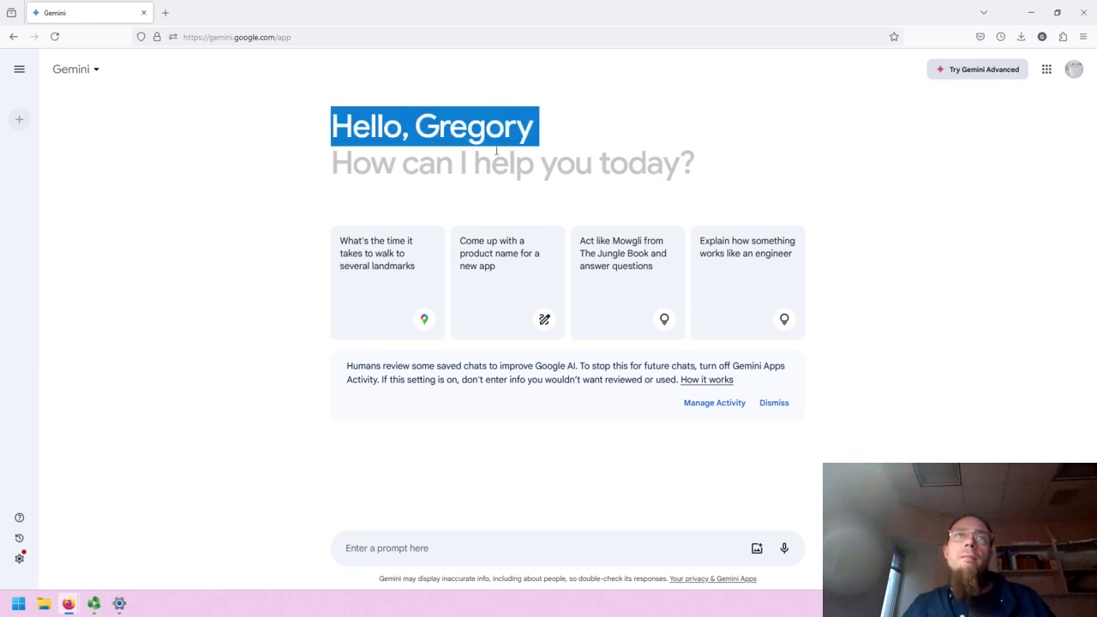
left_click(223, 161)
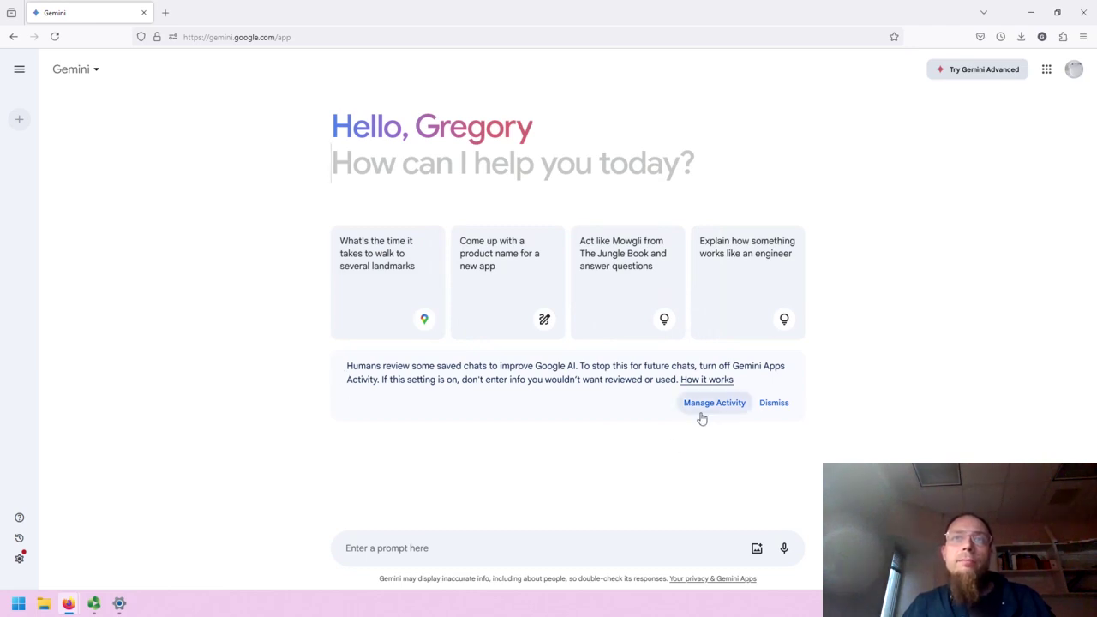
left_click(787, 406)
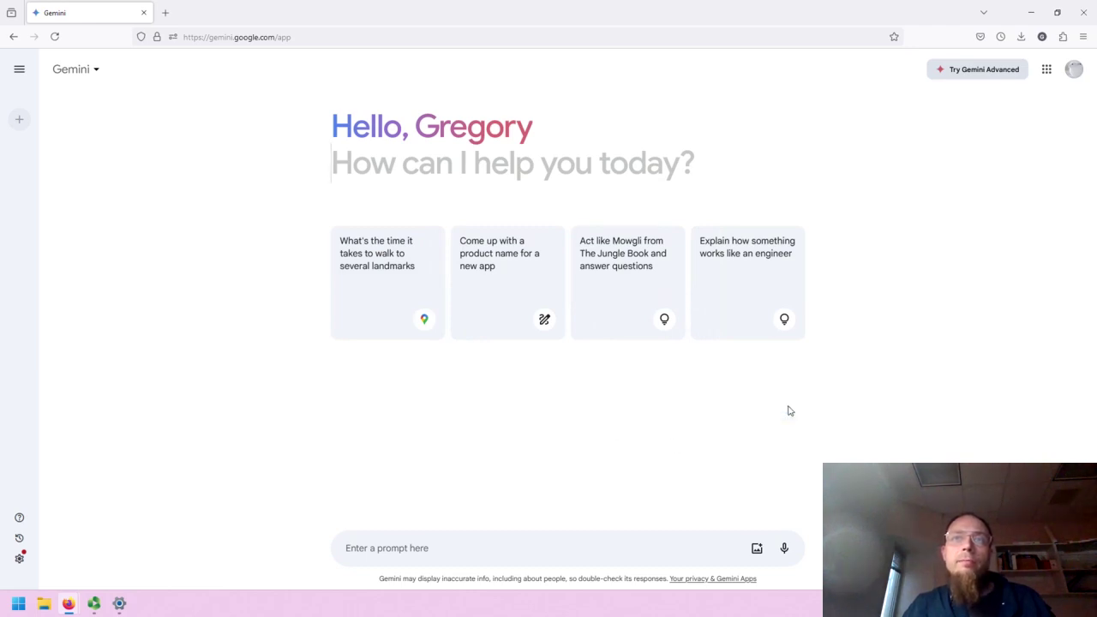
Submit the prompt "Tell me about contemporary American poetry."
left_click(435, 546)
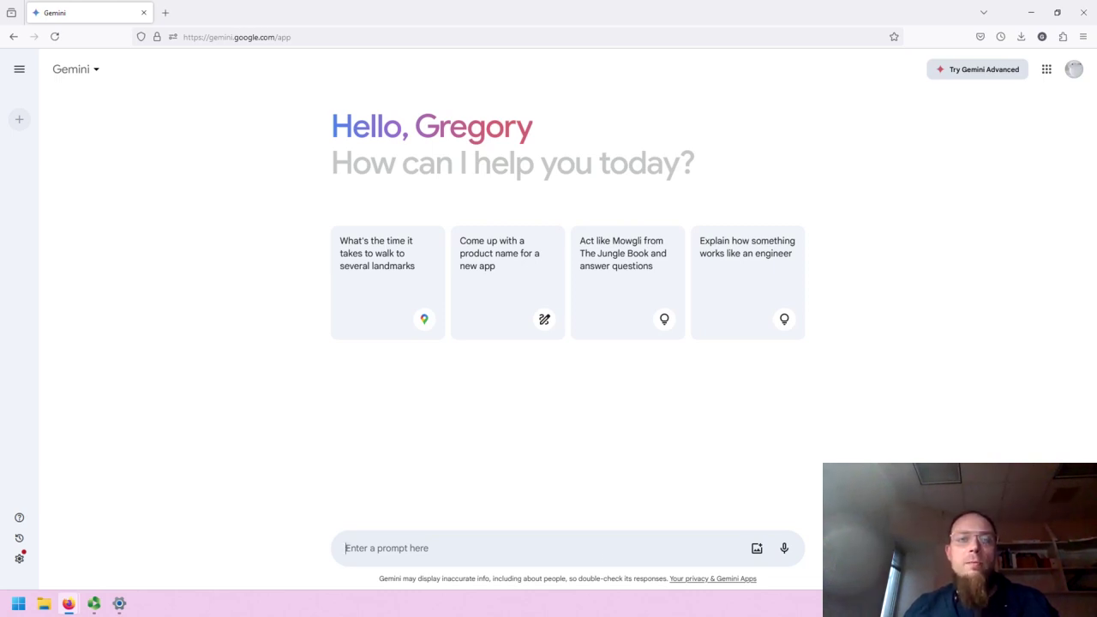
type("Tell me about contemp")
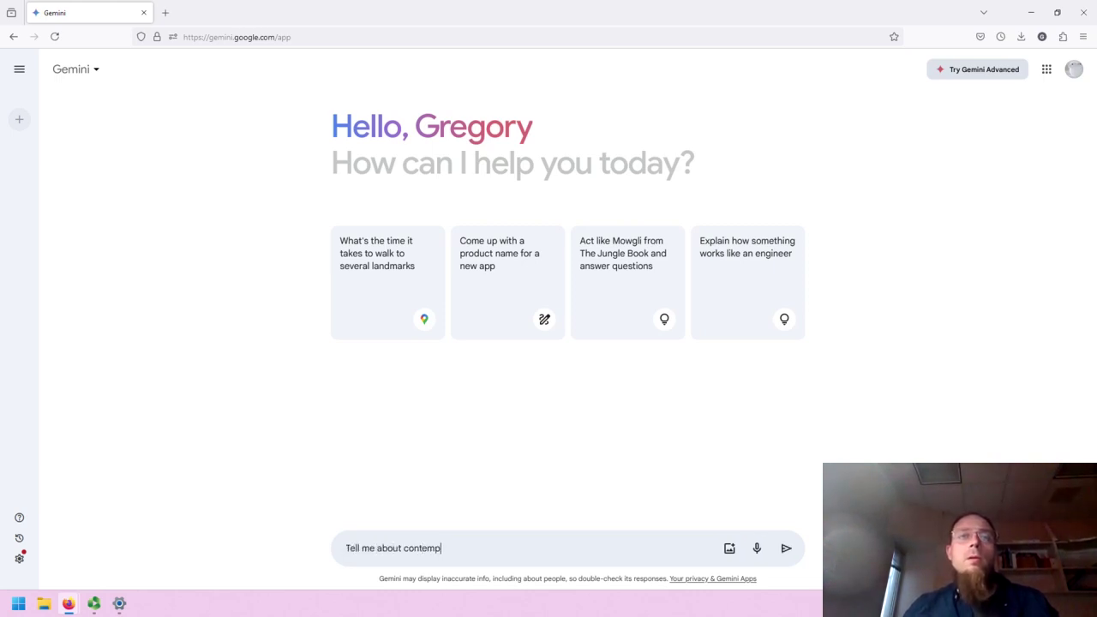
type("orary American poetry")
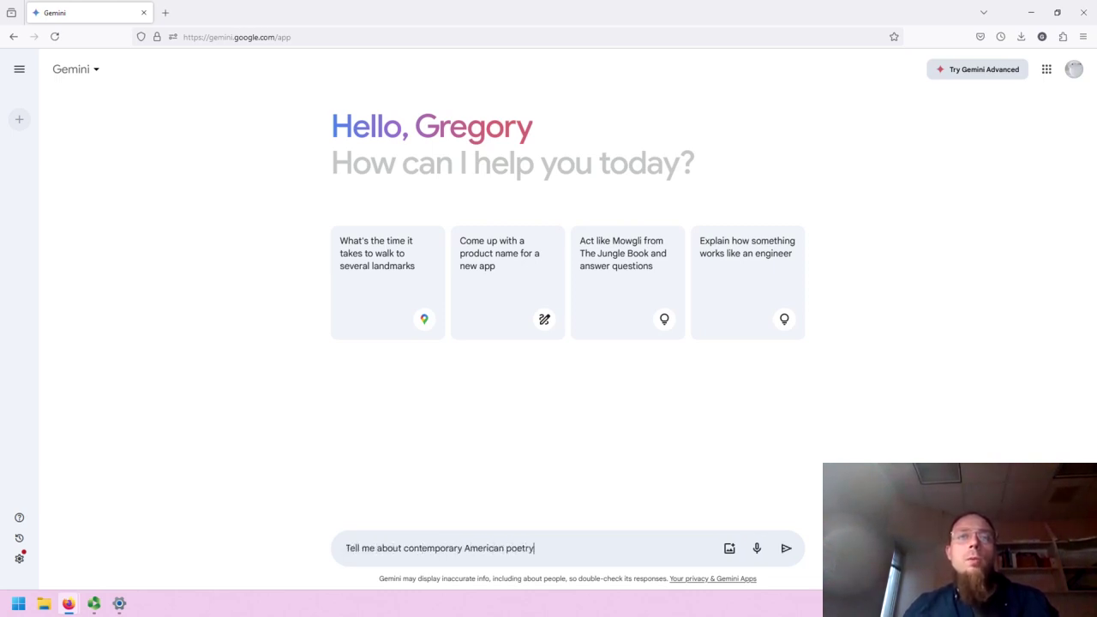
type(".")
key("Return")
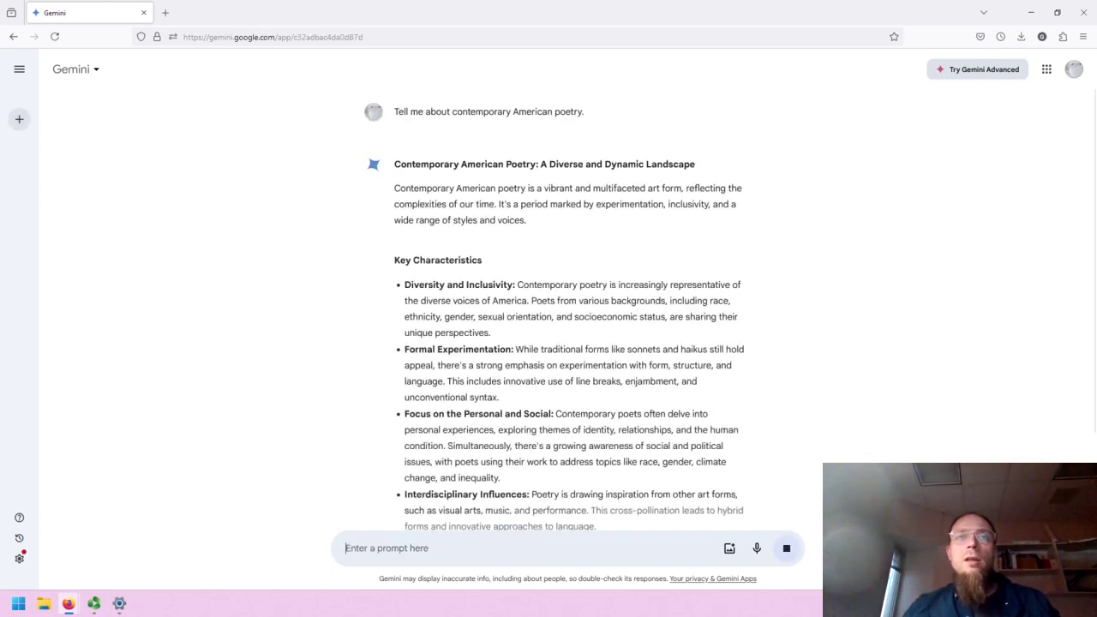
Read through the whole contemporary American poetry response and examine the additional actions offered for it
scroll(374, 396, "down", 1)
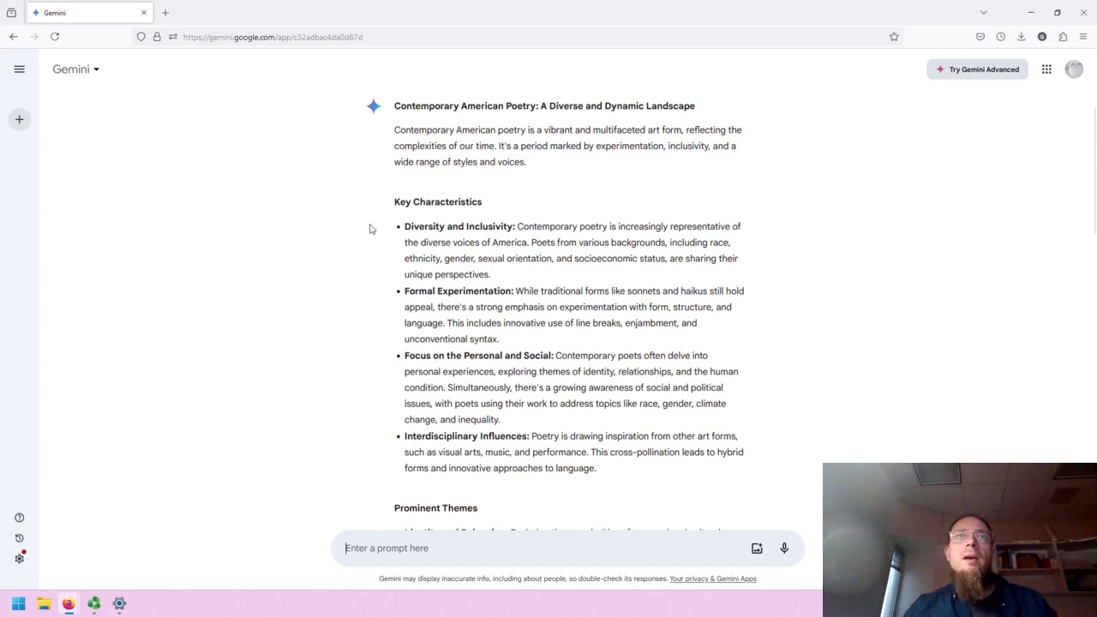
scroll(370, 229, "down", 5)
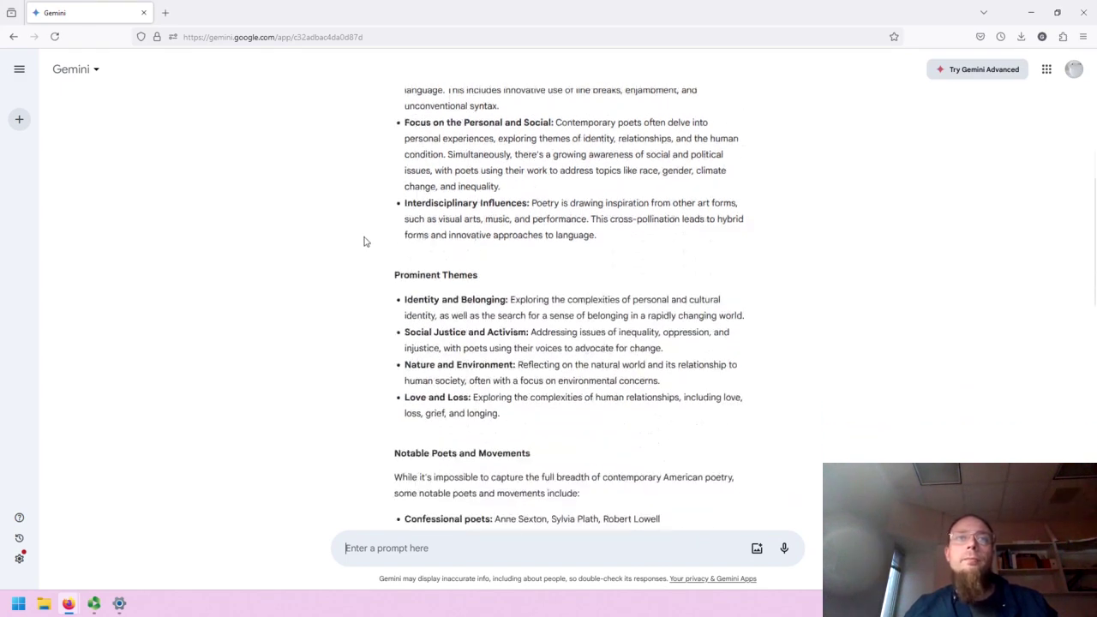
scroll(365, 236, "down", 4)
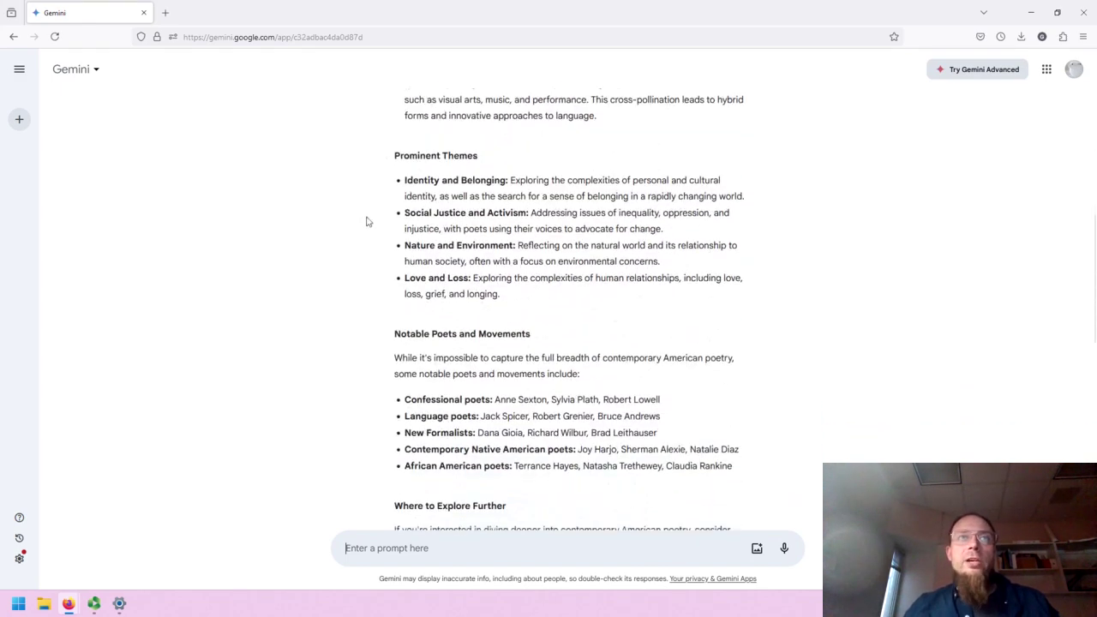
scroll(366, 222, "down", 3)
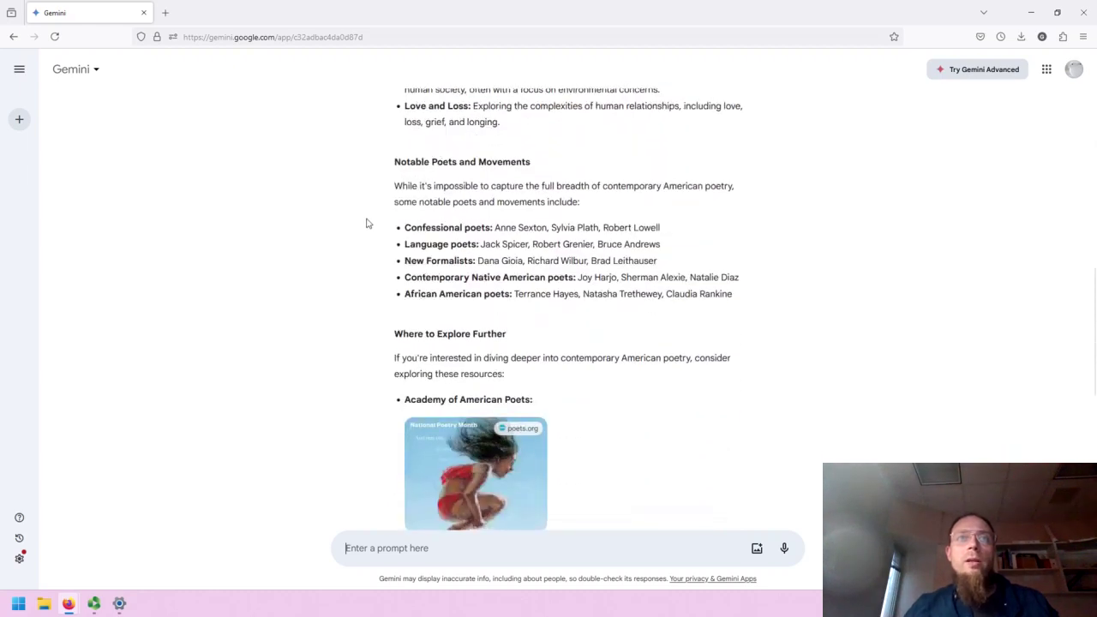
scroll(369, 226, "down", 1)
scroll(368, 226, "down", 2)
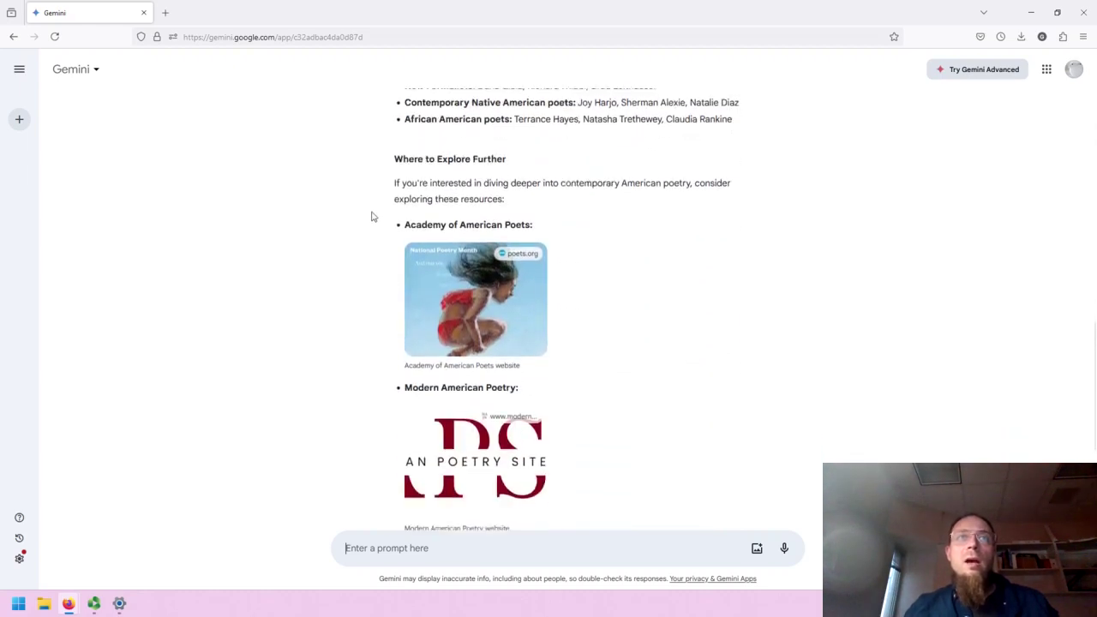
scroll(371, 217, "down", 2)
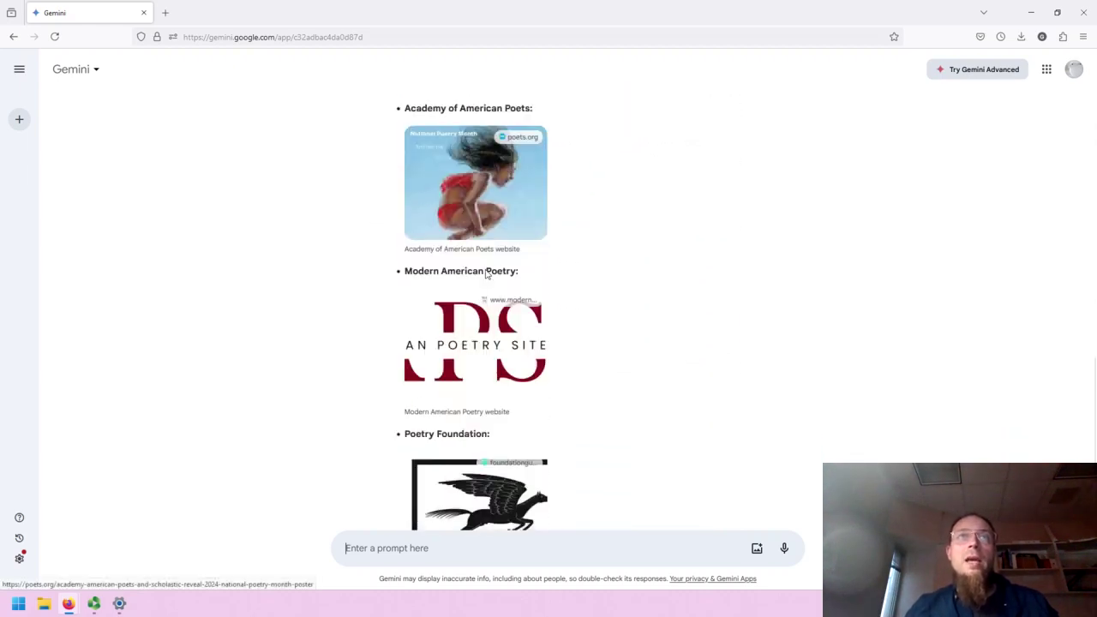
scroll(495, 341, "down", 2)
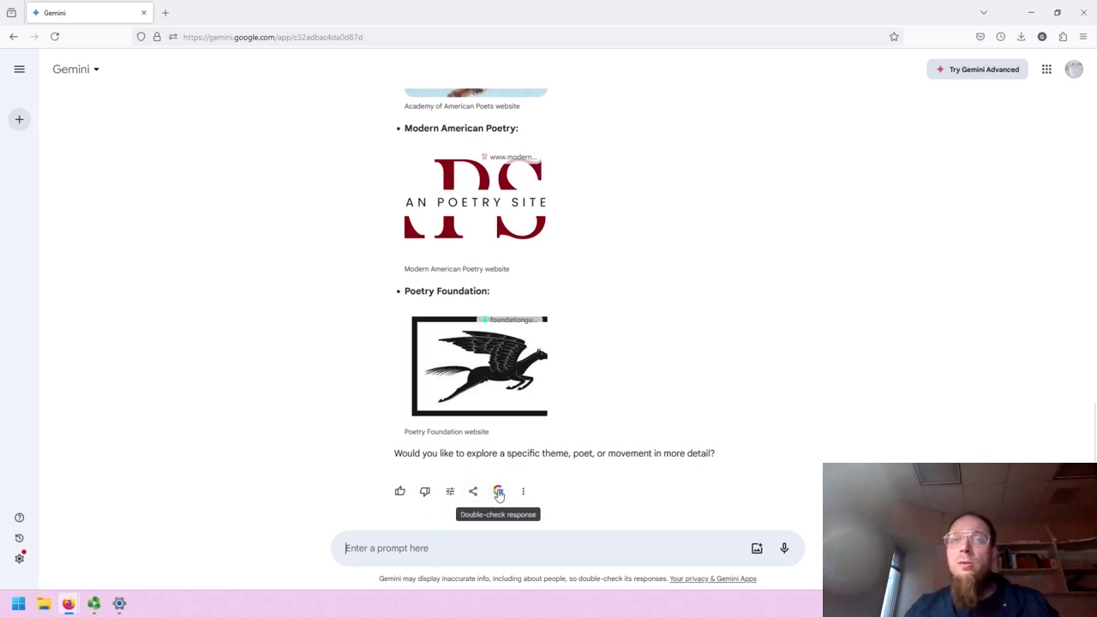
left_click(522, 491)
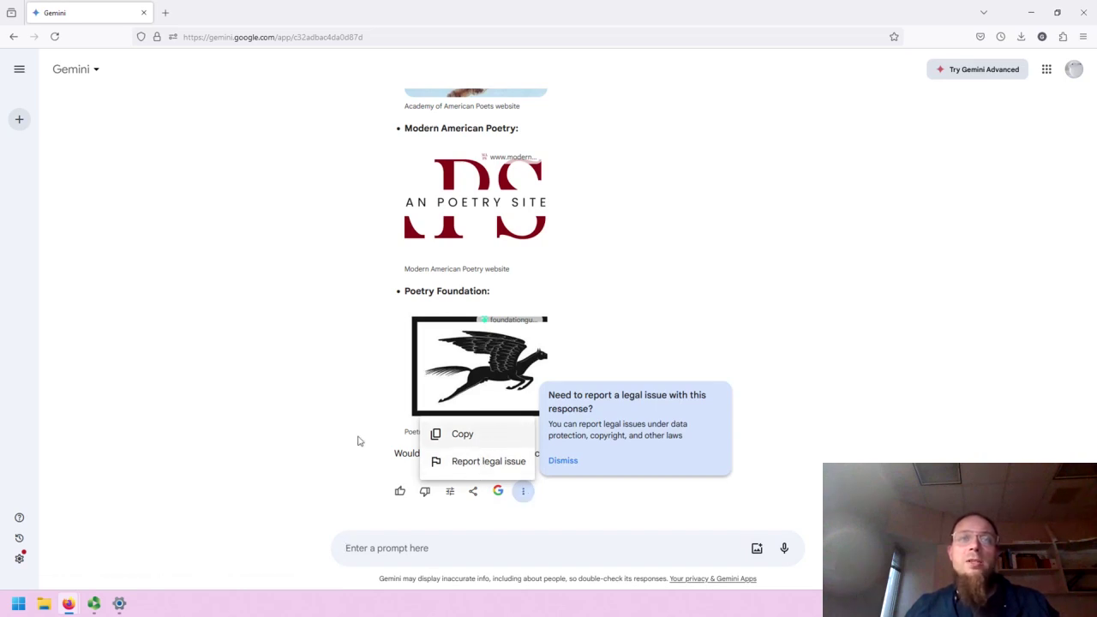
left_click(203, 412)
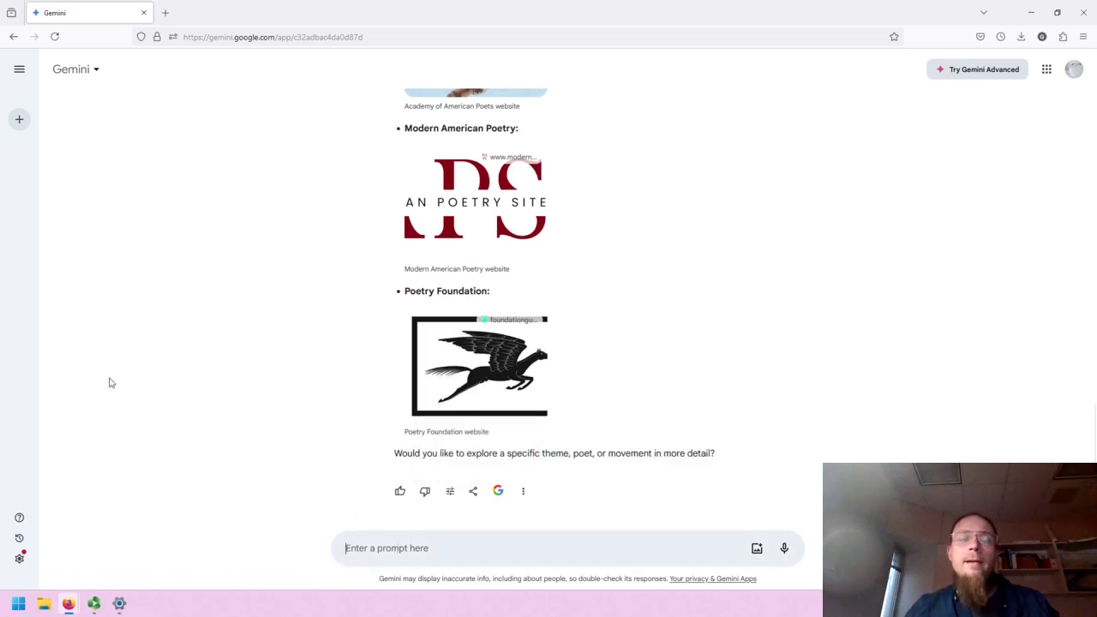
Ask the follow-up question "What are some of the best American poets, based on what you have shared?"
type("What")
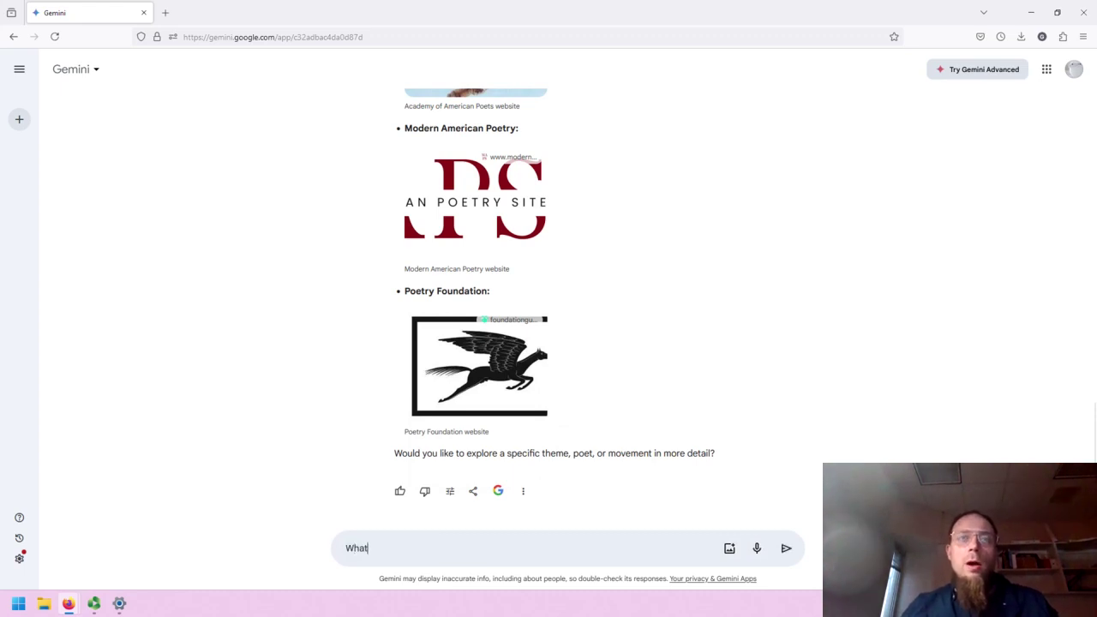
type(" are some of the")
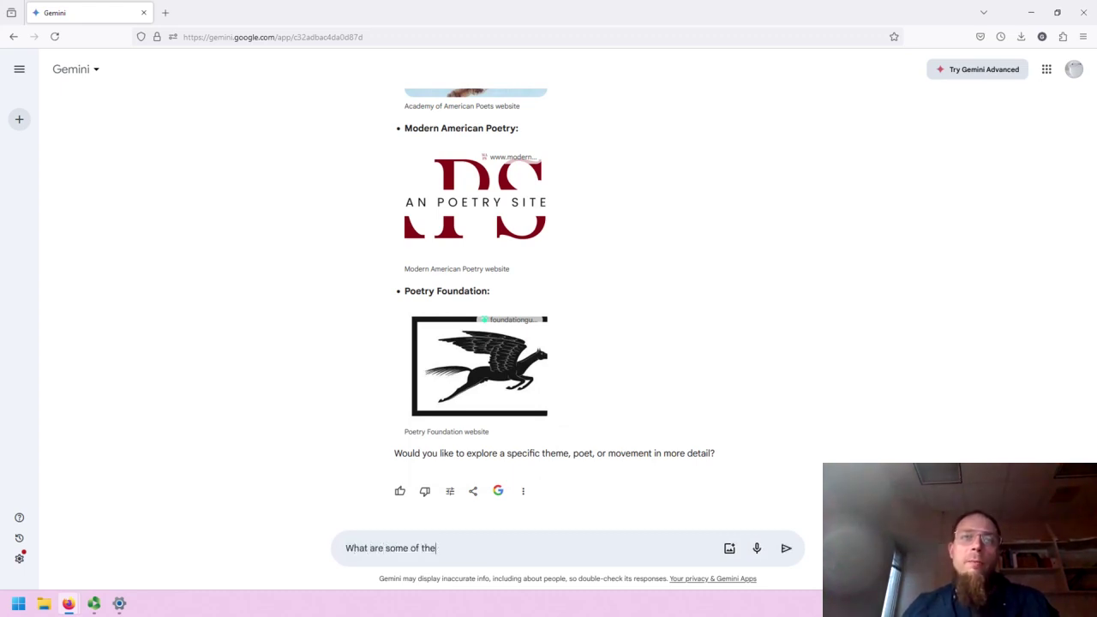
type(" best American poets, based on what")
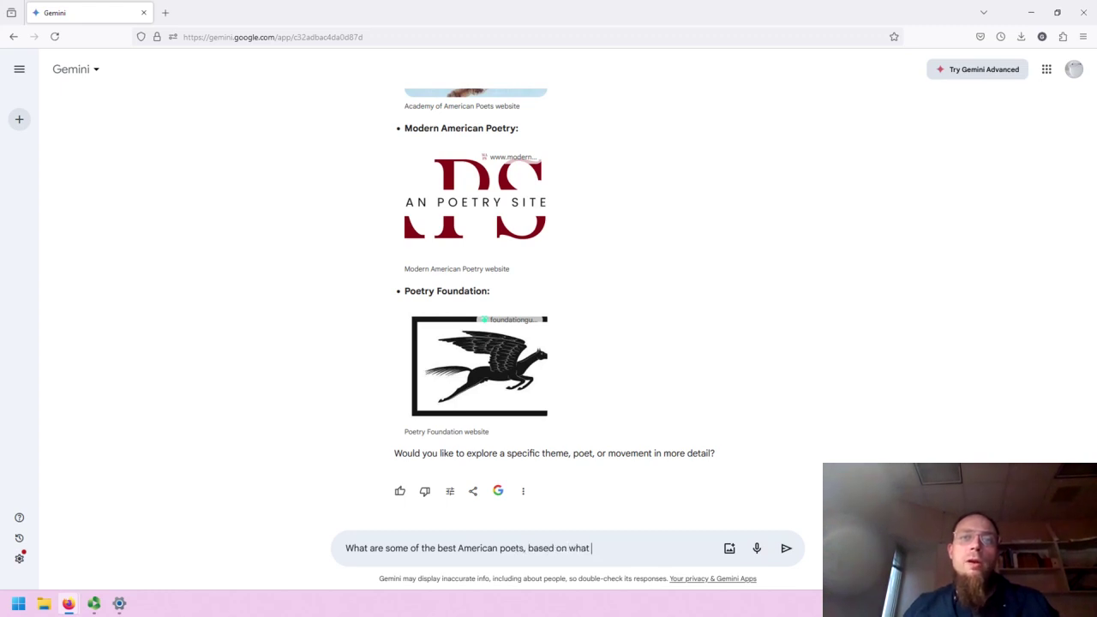
type("you ha")
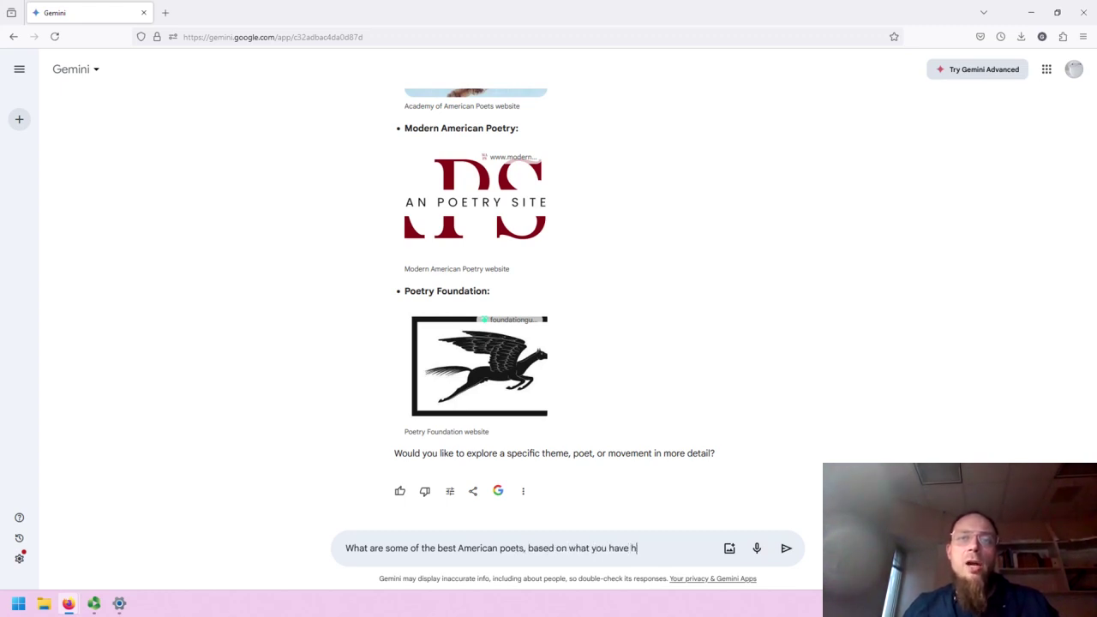
type("ve shared?")
key("Return")
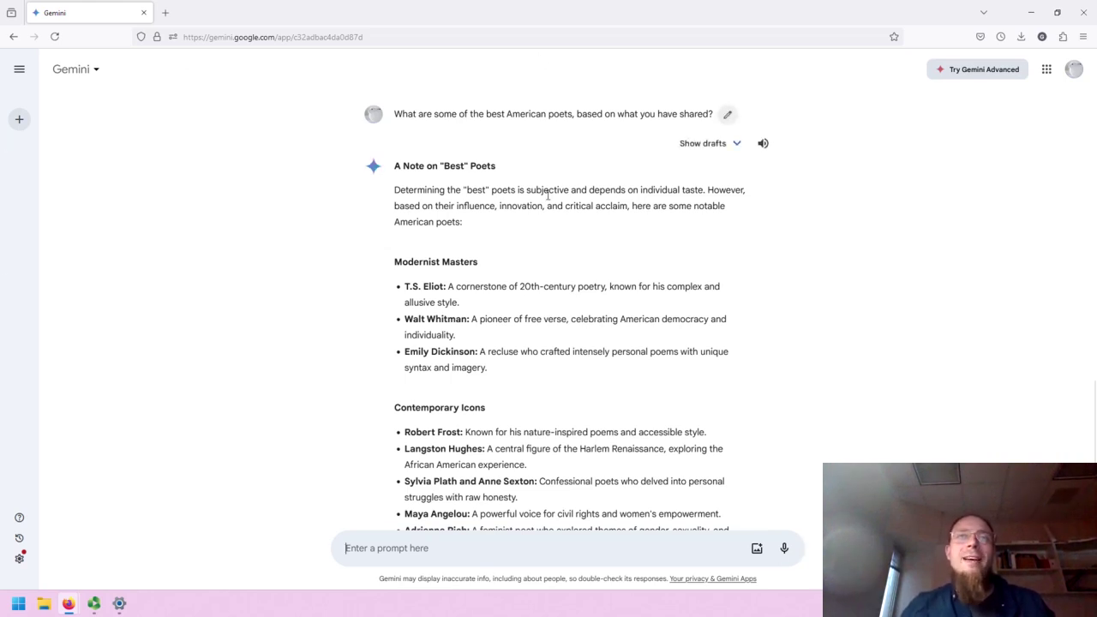
Read the answer about the best American poets through to its end and return to its beginning
scroll(375, 266, "down", 3)
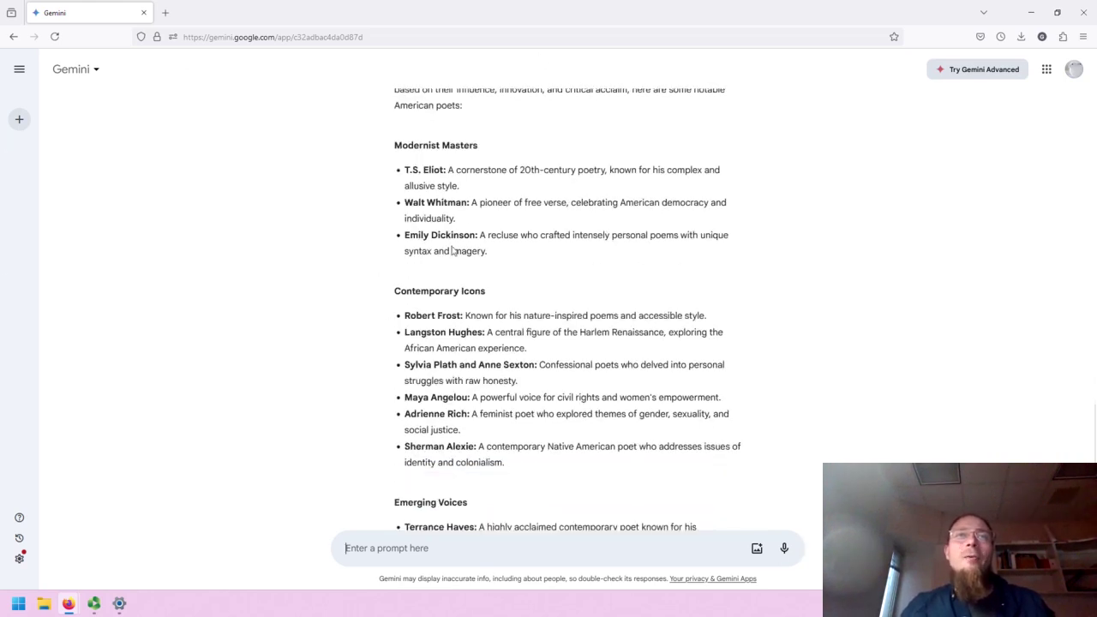
left_click_drag(526, 255, 378, 158)
left_click(309, 193)
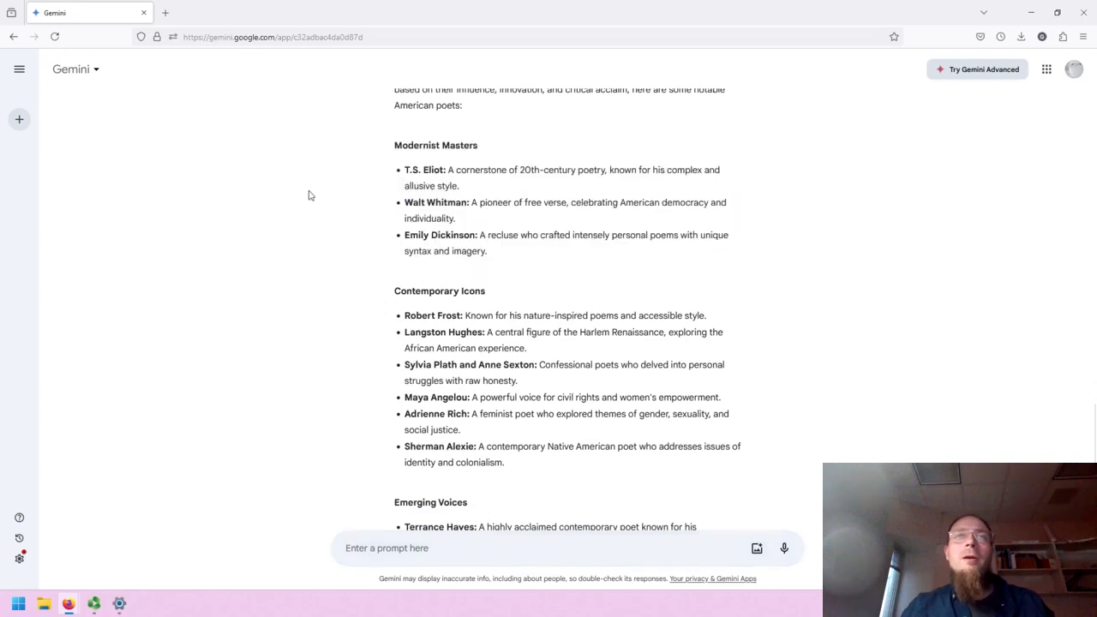
scroll(325, 193, "down", 3)
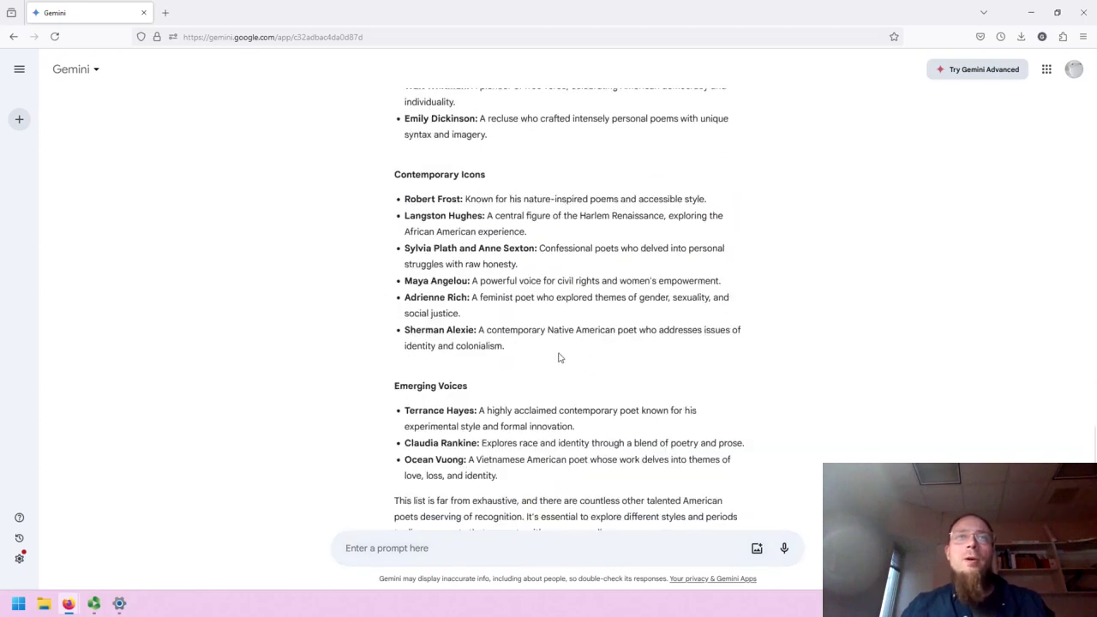
scroll(559, 351, "down", 3)
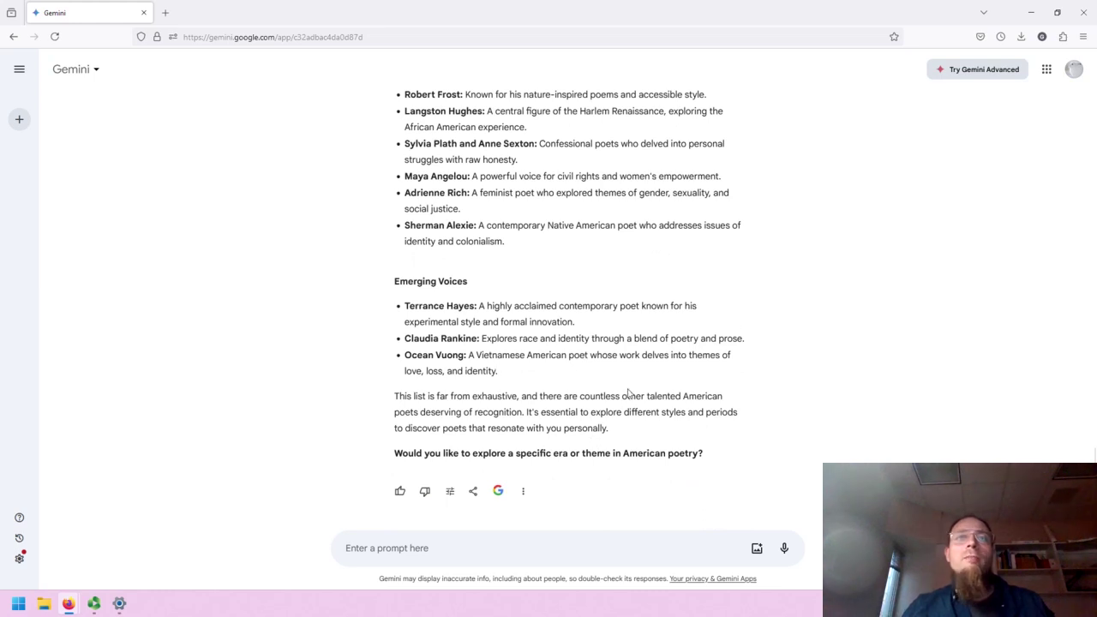
scroll(609, 408, "up", 7)
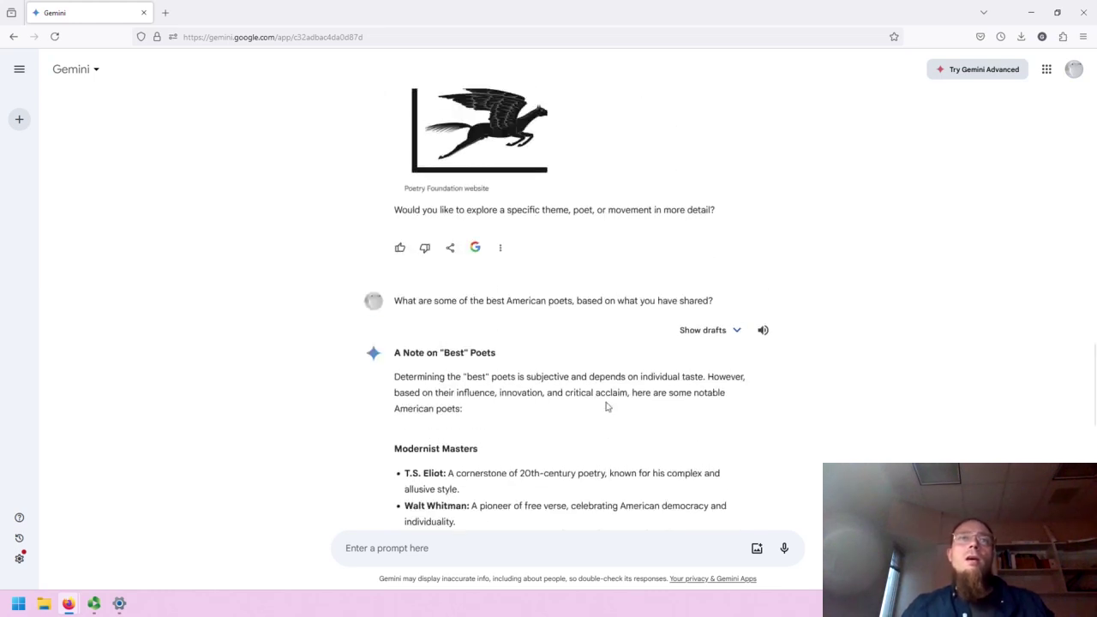
Examine the modification options for the introductory paragraph under "A Note on 'Best' Poets" without applying any, and review the poet lists
left_click_drag(579, 416, 383, 378)
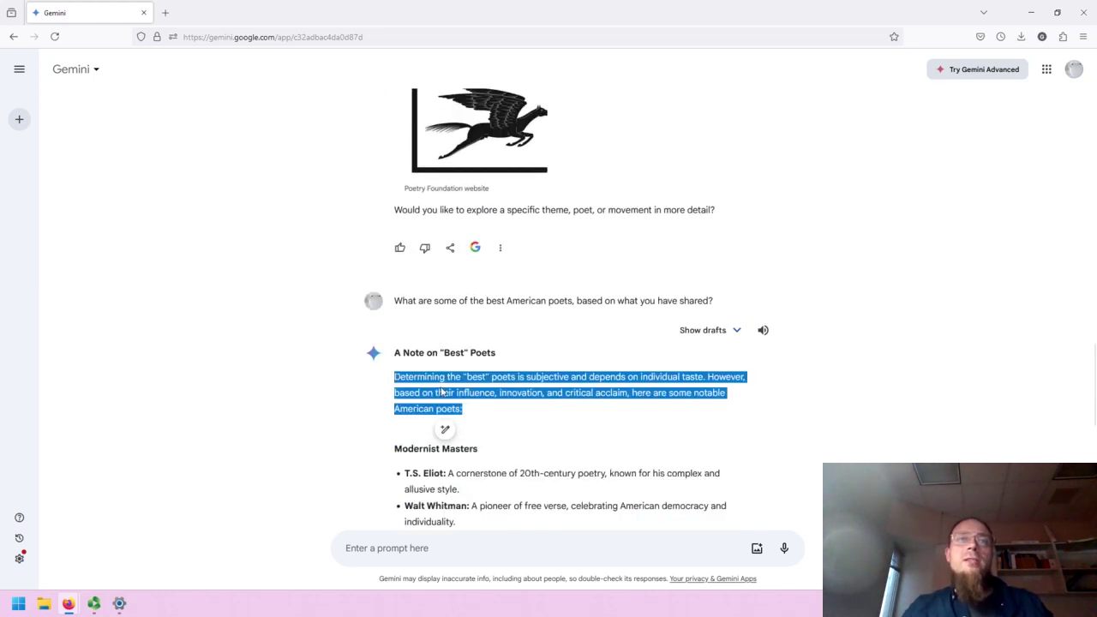
left_click(446, 433)
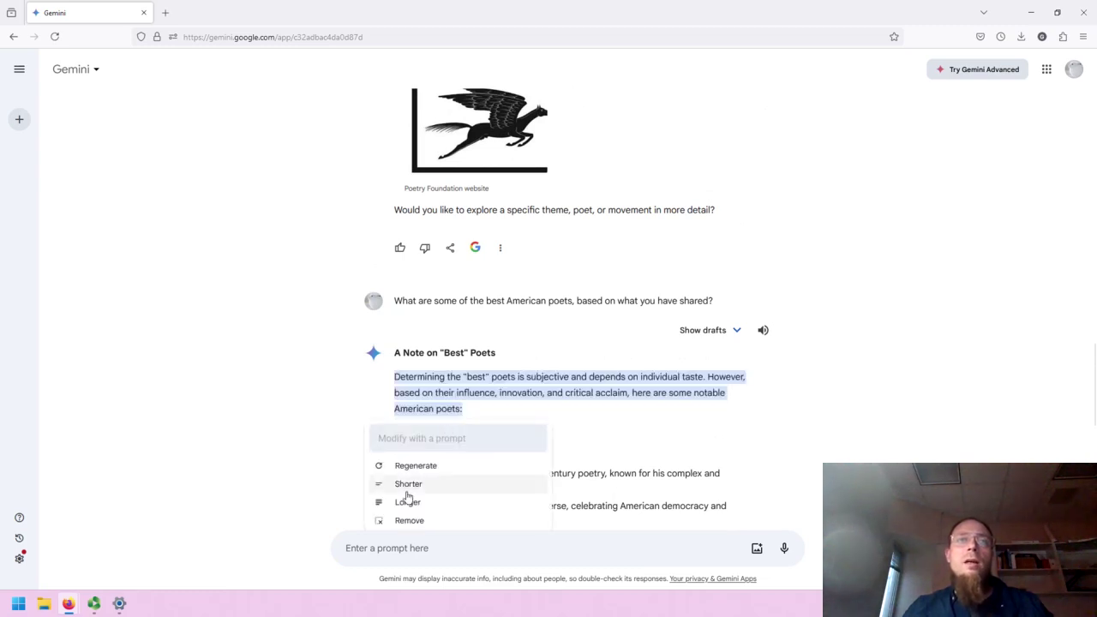
scroll(408, 501, "down", 1)
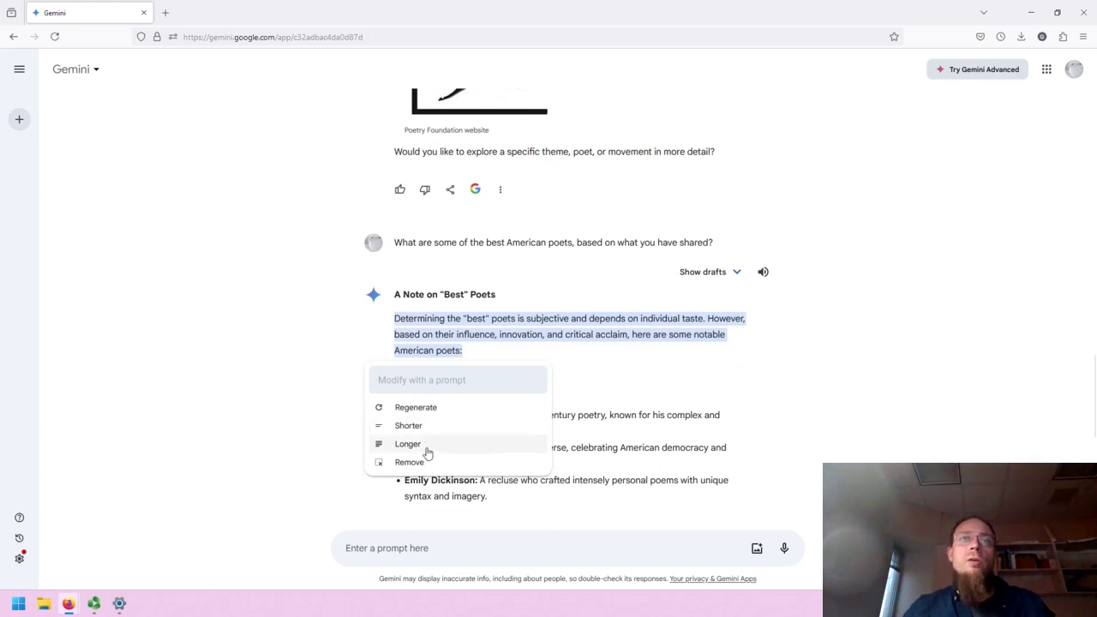
left_click(246, 362)
scroll(416, 403, "down", 2)
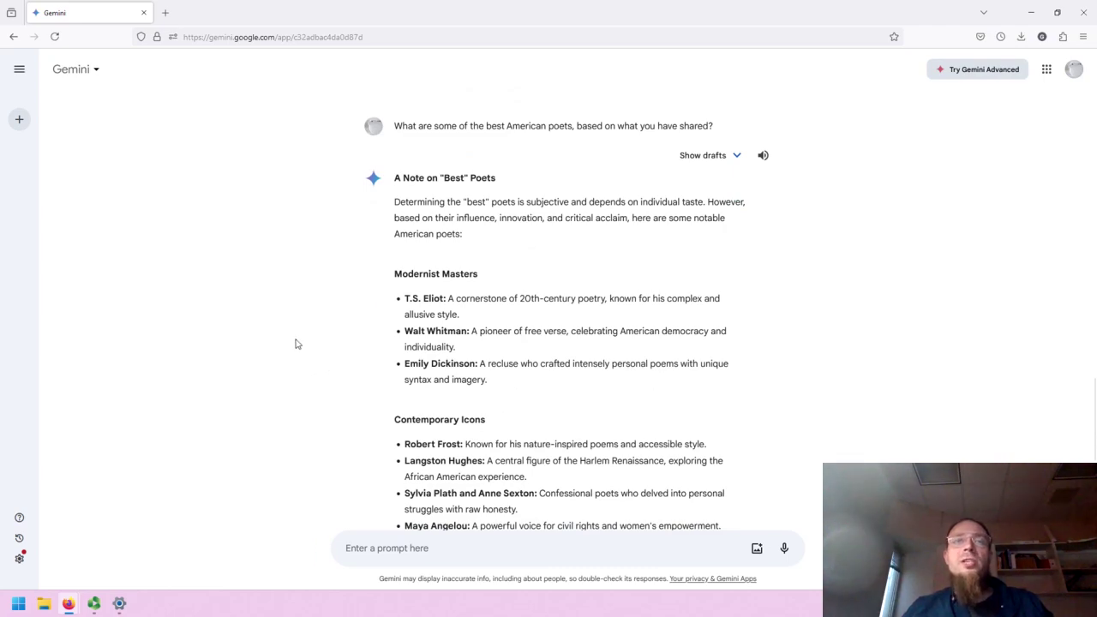
scroll(250, 355, "down", 5)
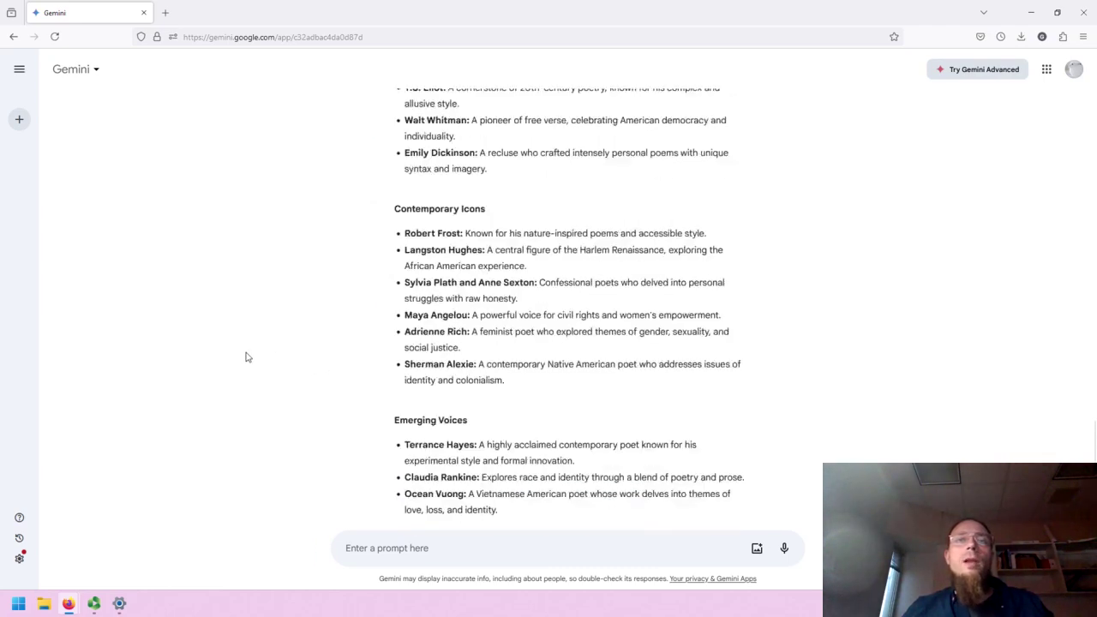